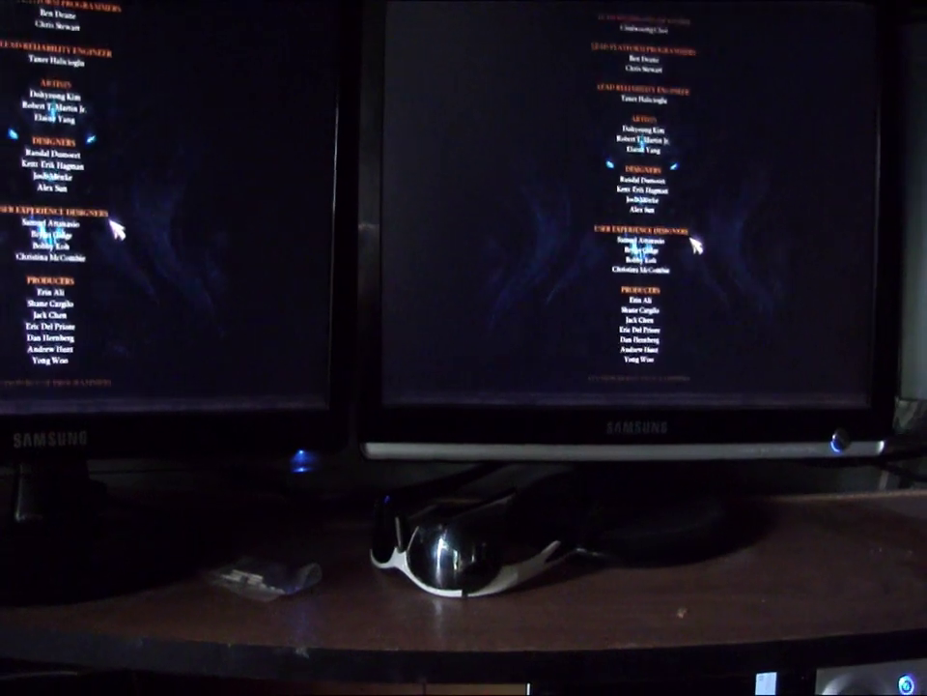
Skip the scrolling credits to reach the Battle.net login screen.
{"action": "key", "text": "Escape"}
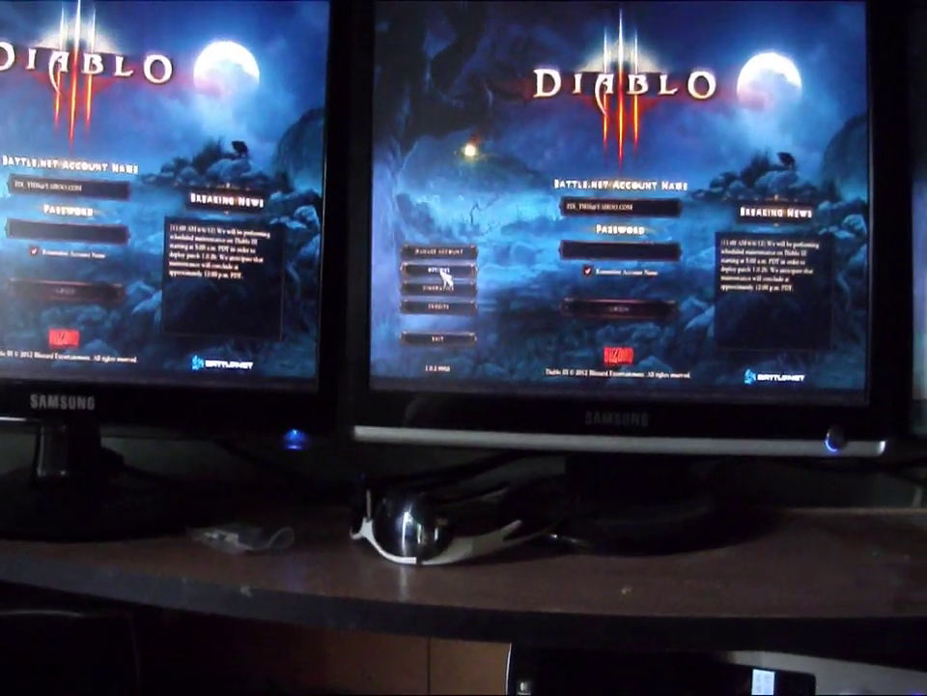
Switch the video Display mode to Fullscreen Windowed and accept the change.
{"action": "left_click", "coordinate": [454, 317]}
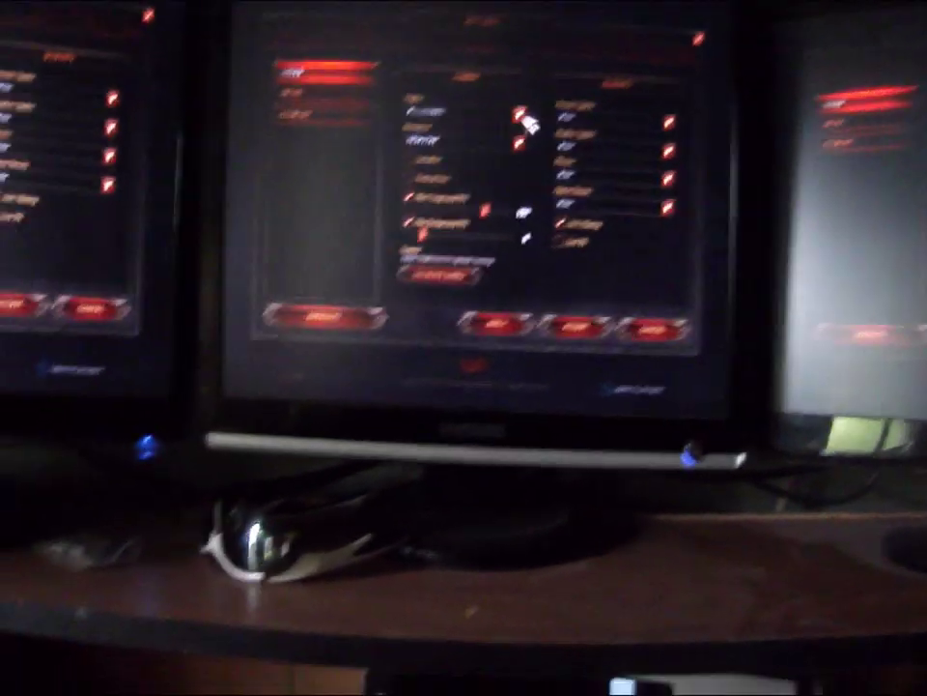
{"action": "left_click", "coordinate": [328, 196]}
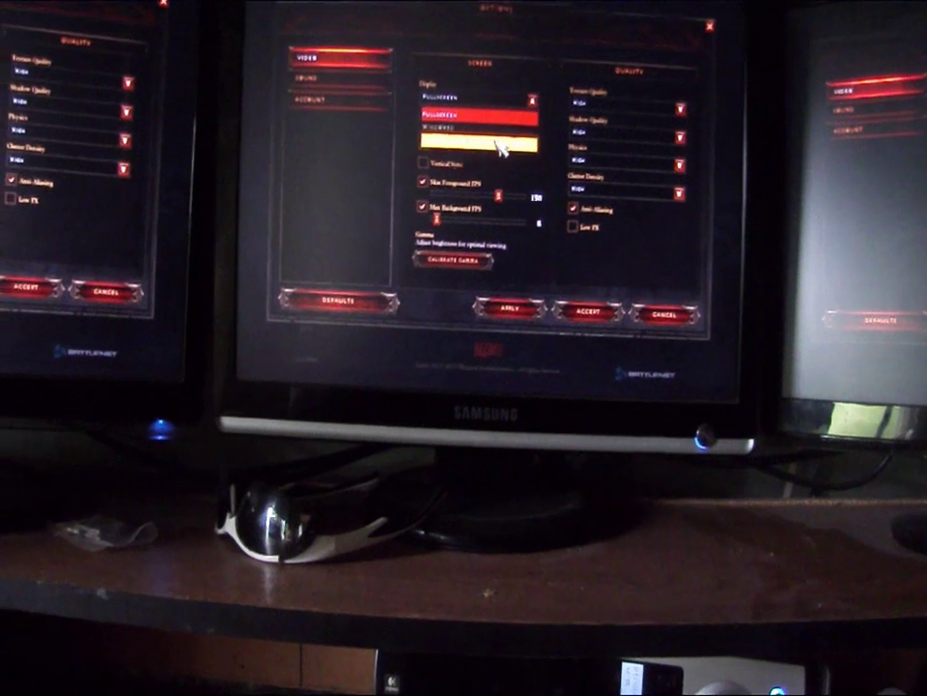
{"action": "left_click", "coordinate": [495, 141]}
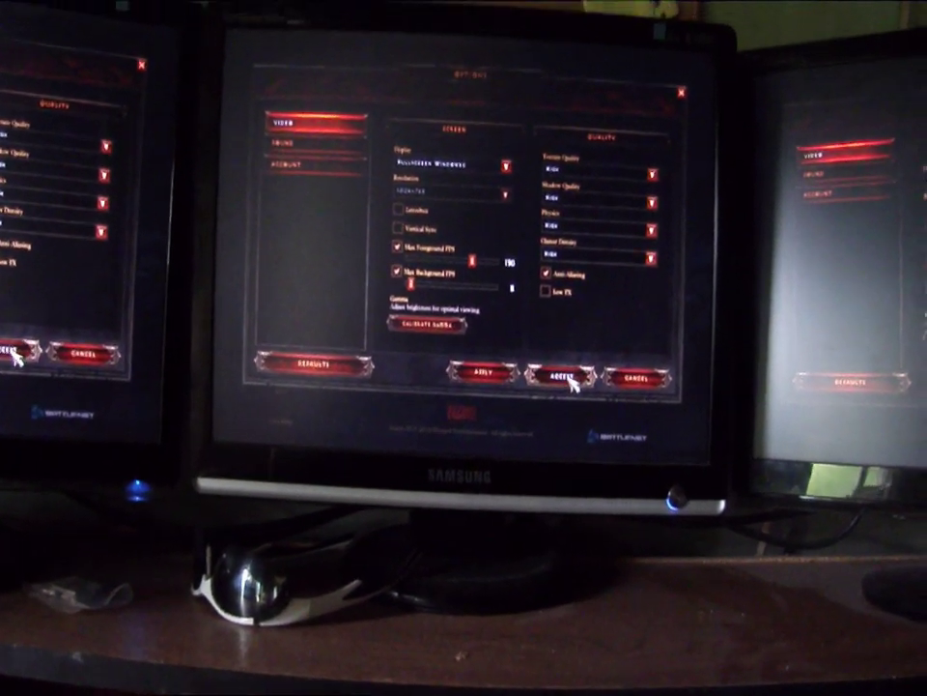
{"action": "left_click", "coordinate": [576, 352]}
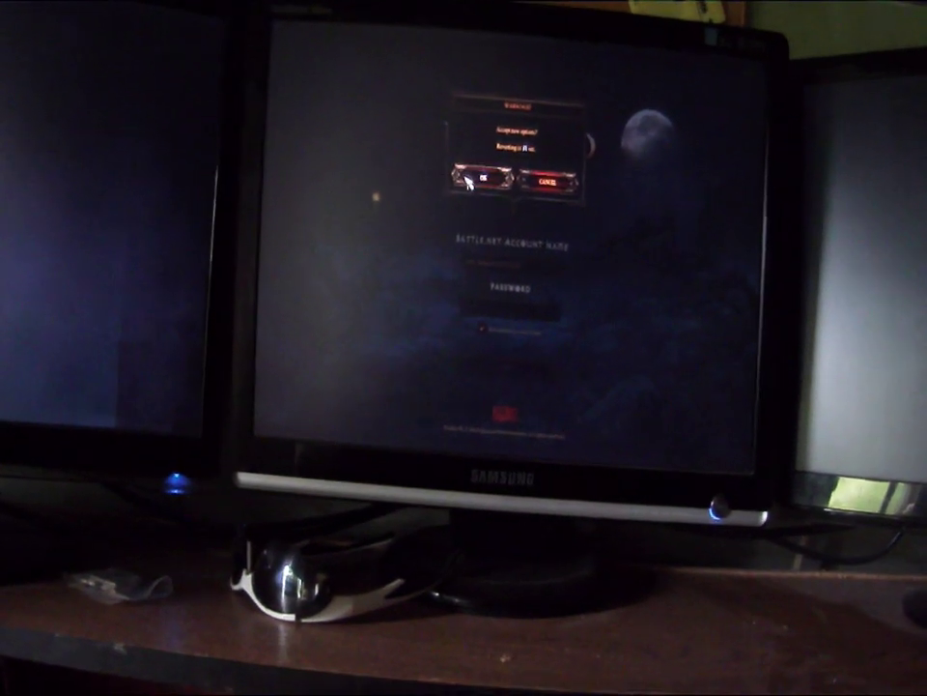
Confirm the 'Accept new options?' prompt to keep Fullscreen Windowed.
{"action": "left_click", "coordinate": [468, 179]}
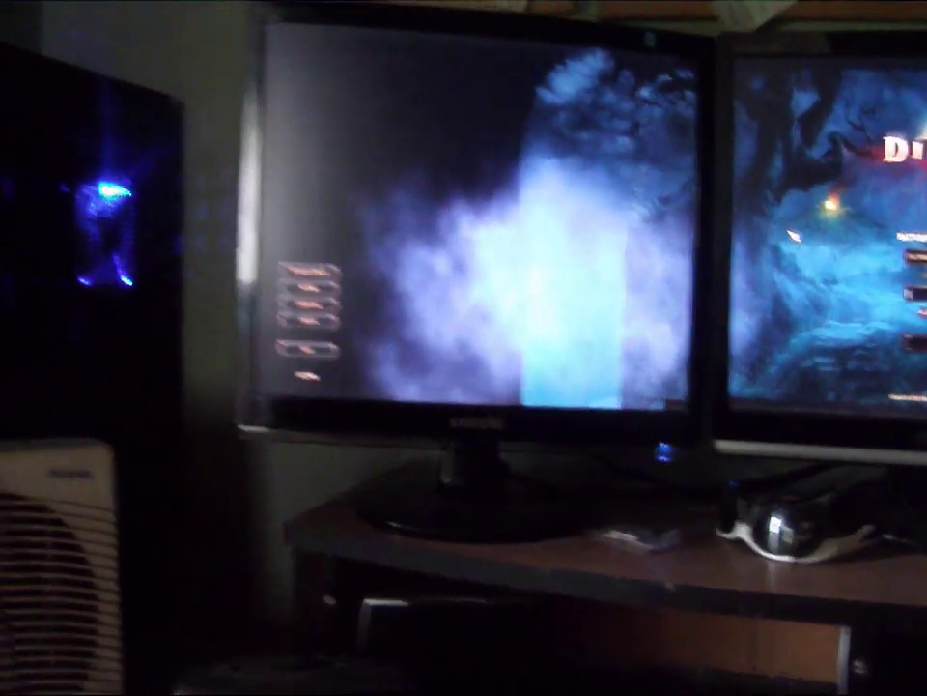